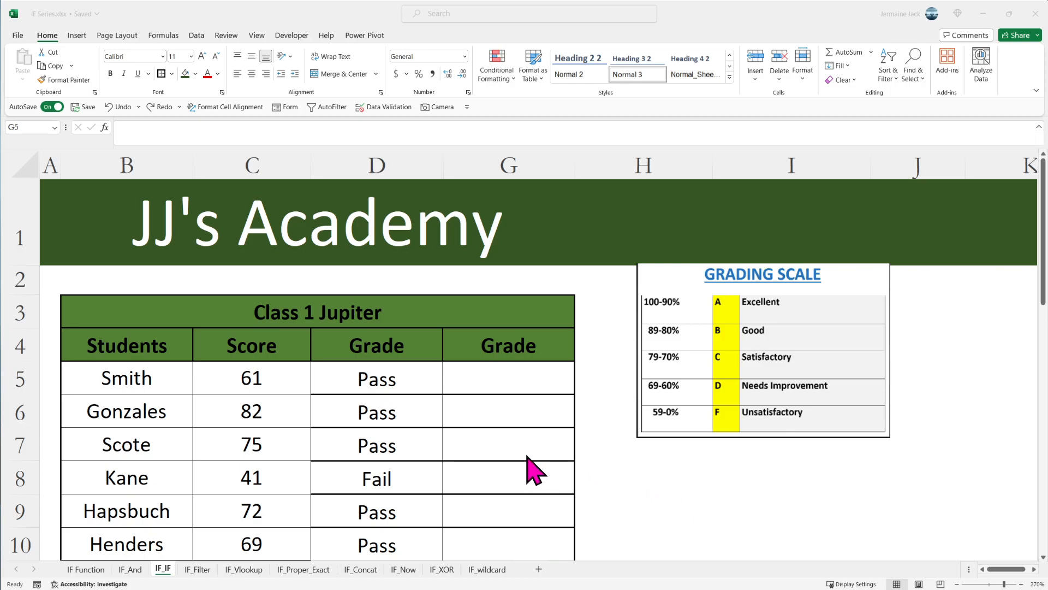
- Inspect the existing Pass/Fail formula in D5 and the score it tests in C5
double_click(408, 375)
click(409, 375)
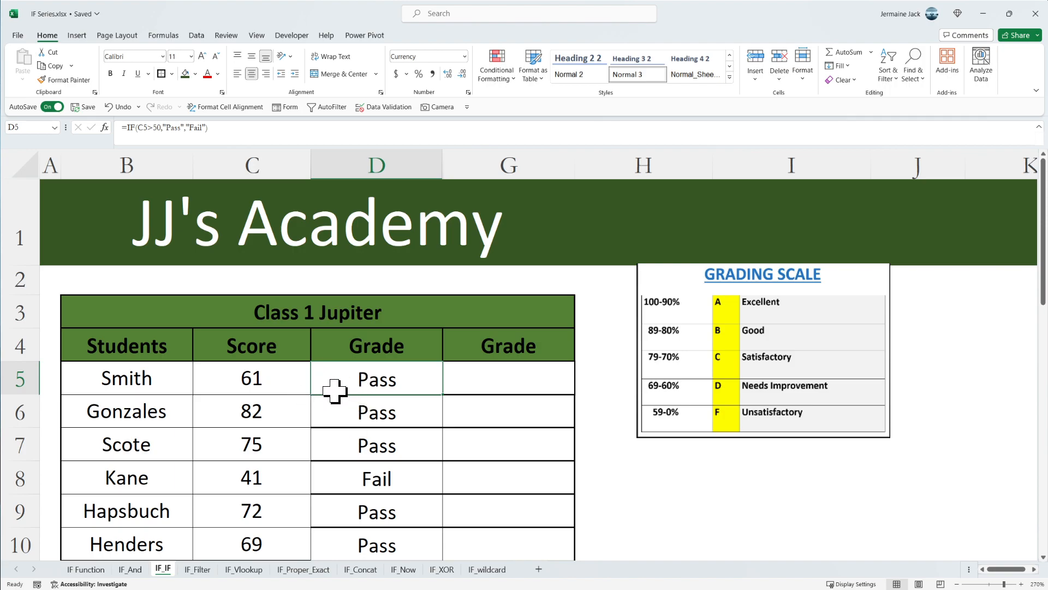
click(242, 384)
click(353, 384)
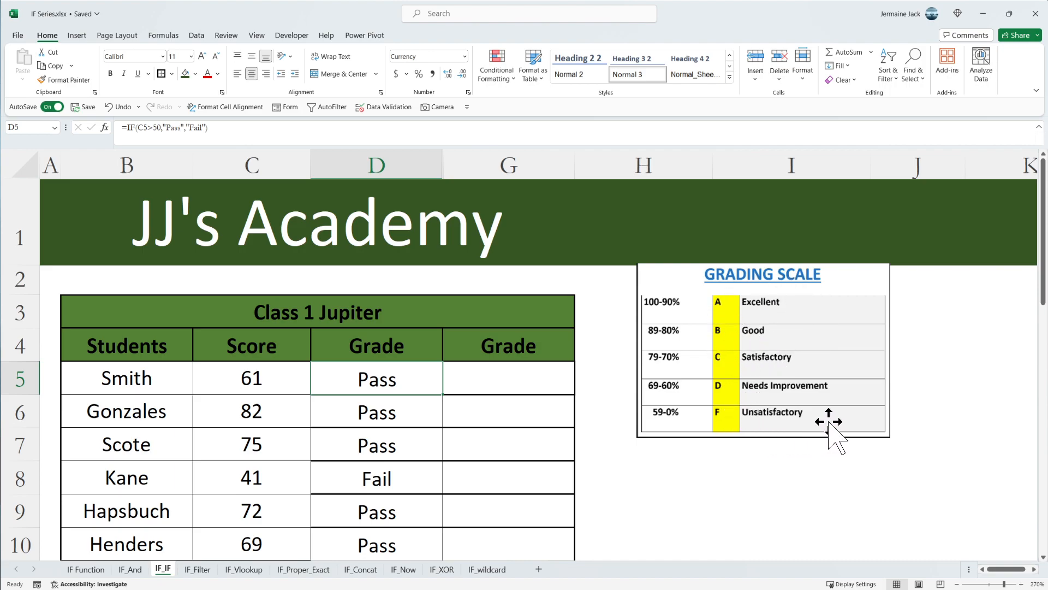
- Move the grading scale picture over columns B and C above row 5, and begin G5's formula with =IF(C5>90,"A",
drag(737, 277, 192, 202)
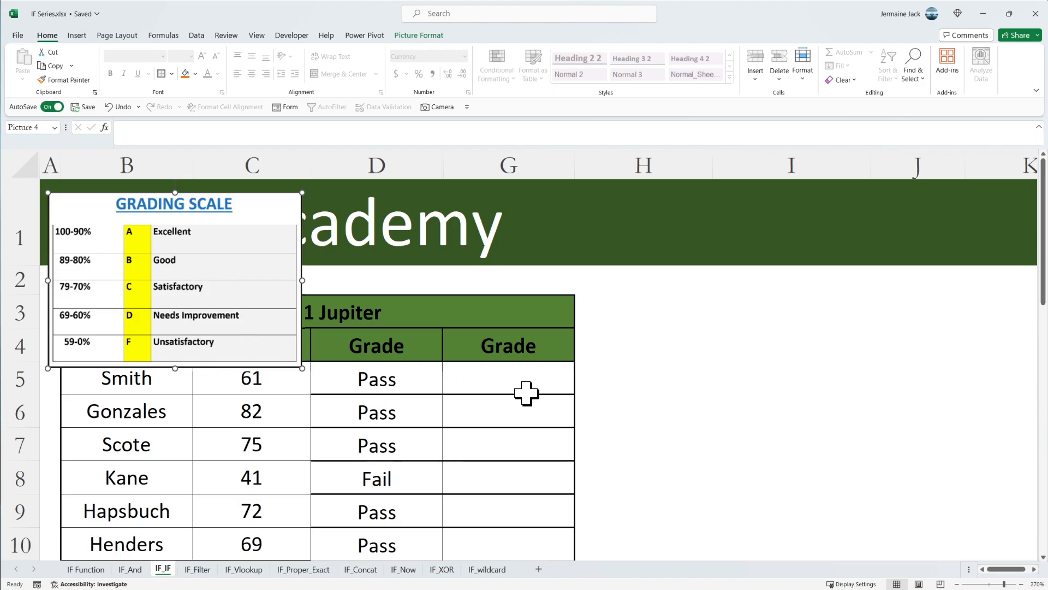
click(522, 378)
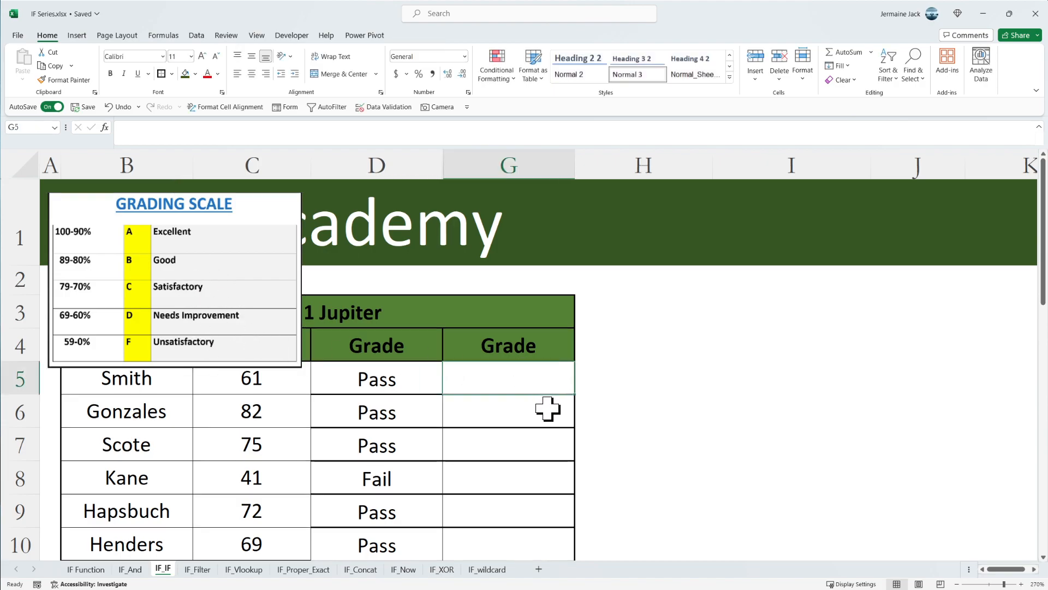
text(=)
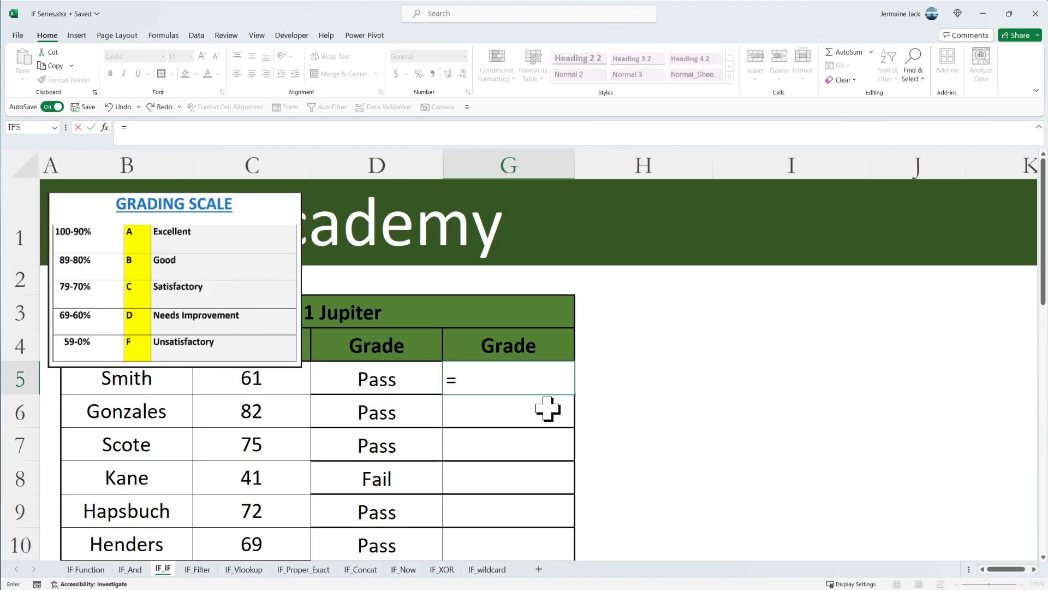
text(IF()
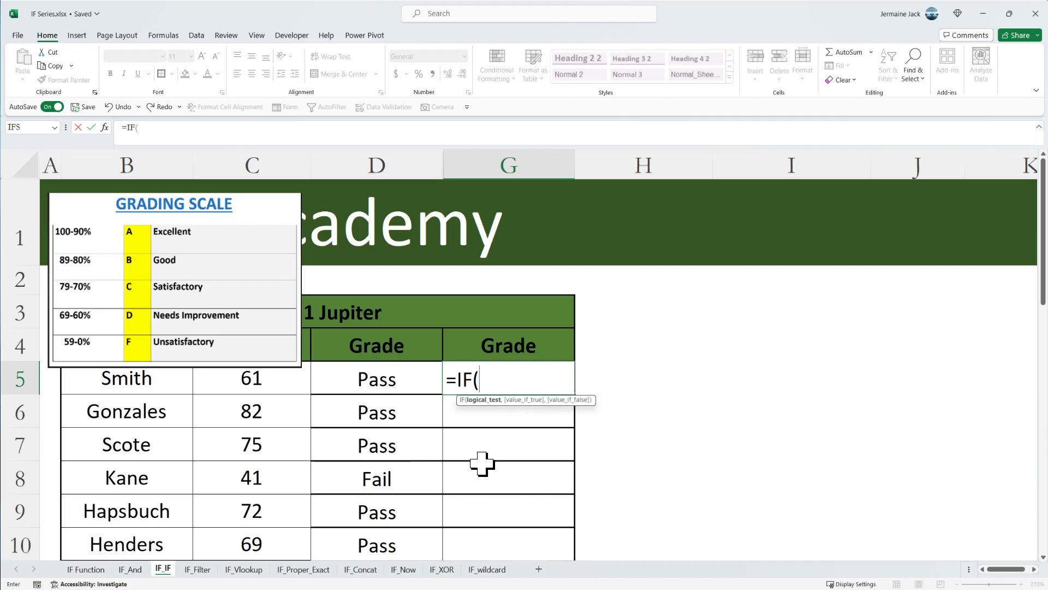
click(300, 386)
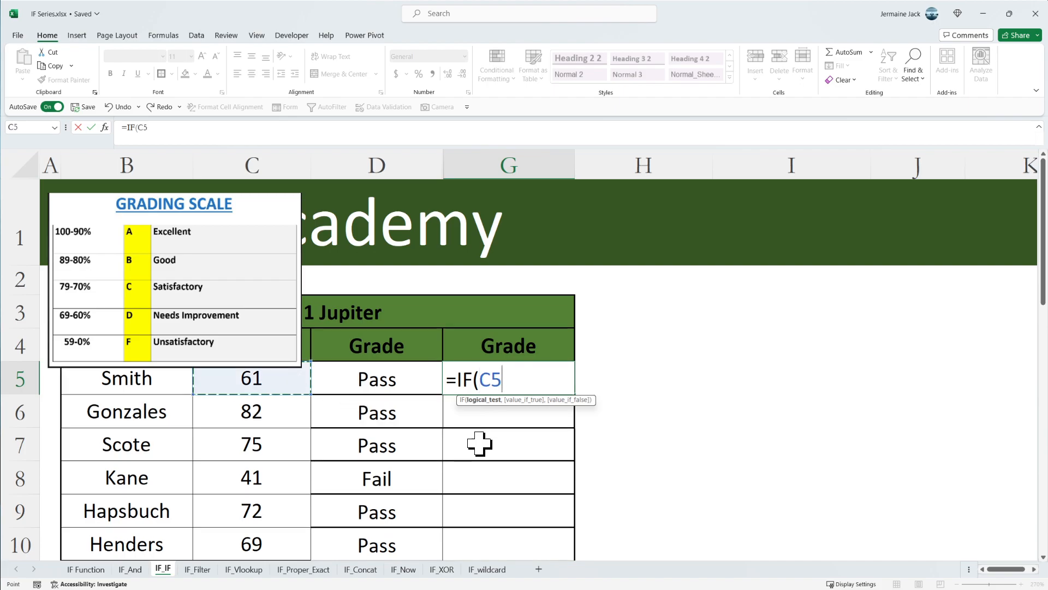
text(>90)
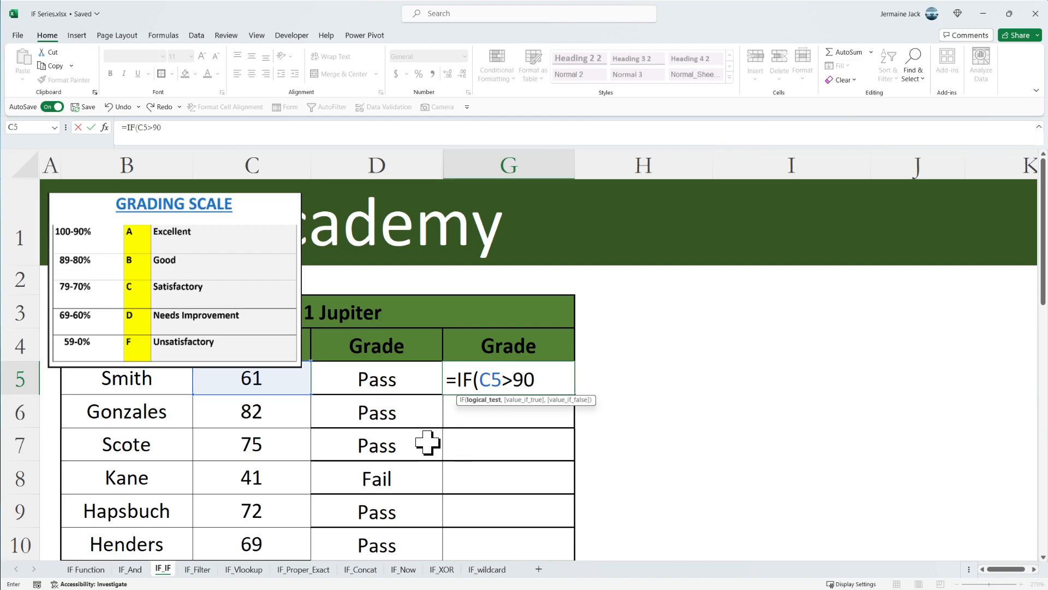
text(,)
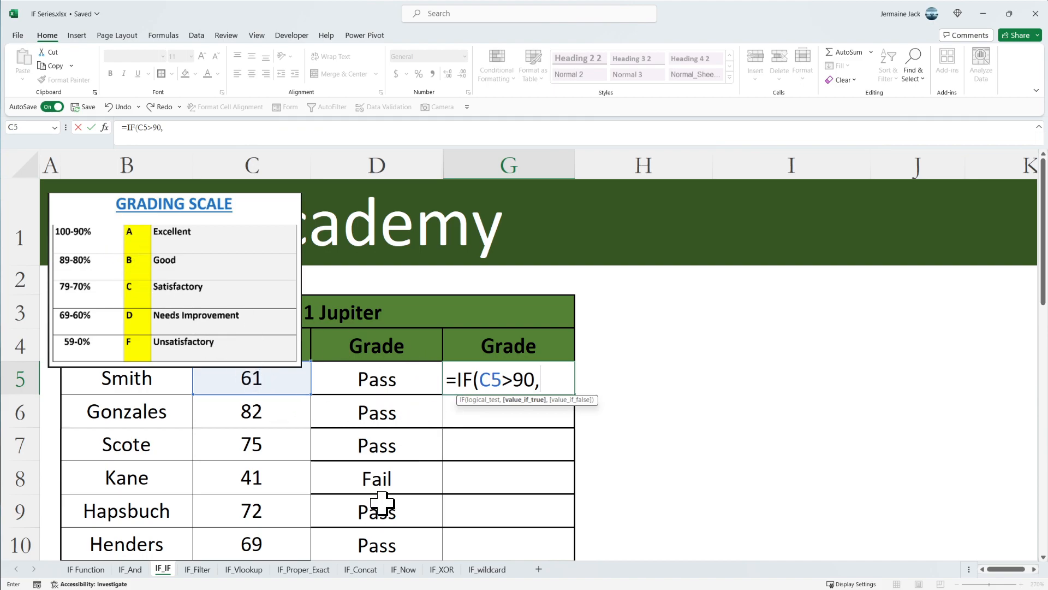
text("A",)
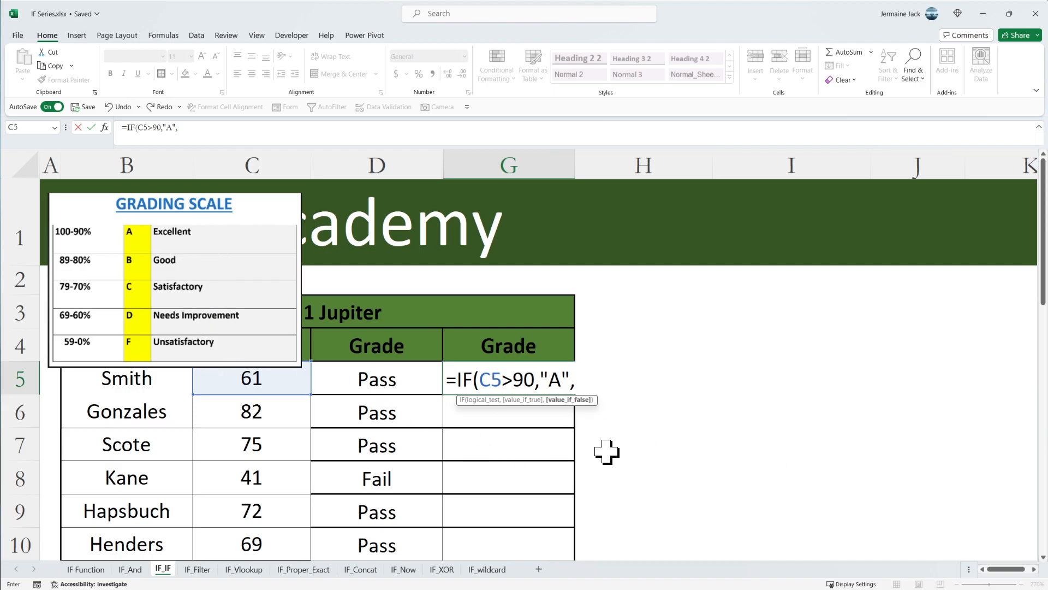
- Continue G5's formula with two nested tests: IF(C5>80,"B", and, inside it, IF(C5>70,"C",
text(IF()
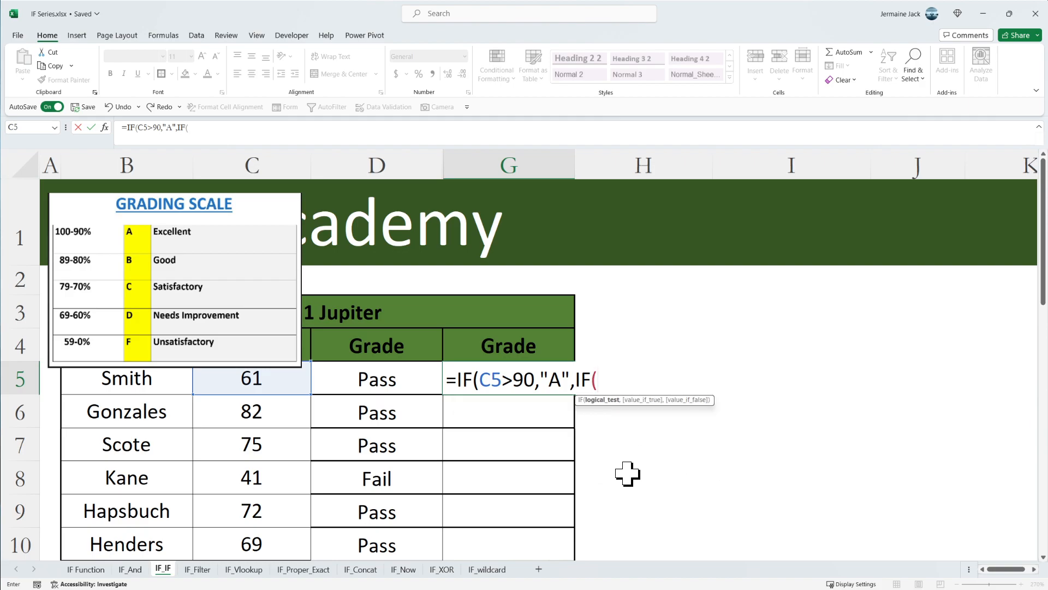
click(287, 381)
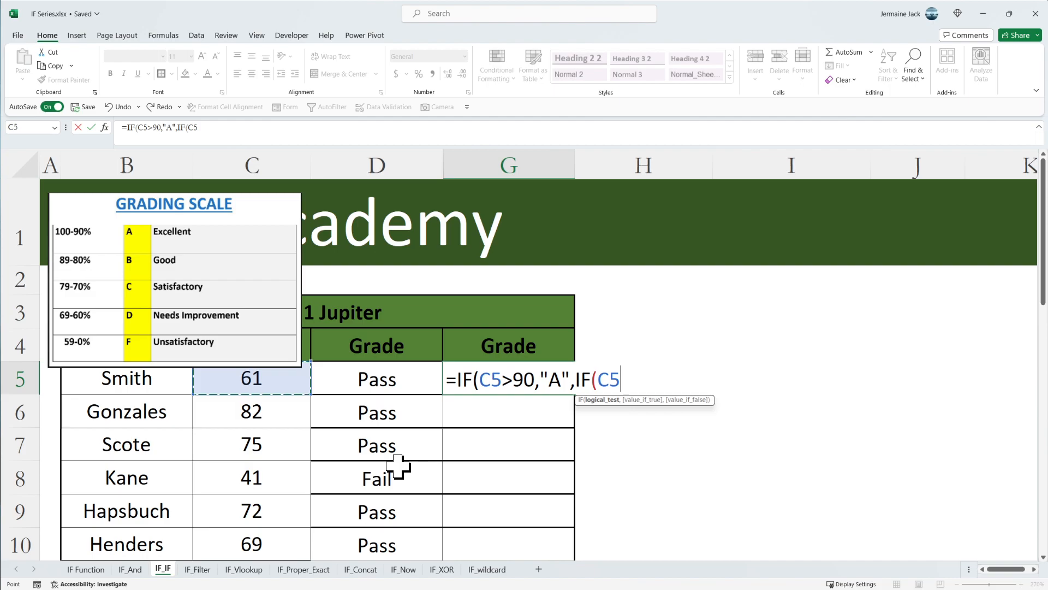
text(>80,)
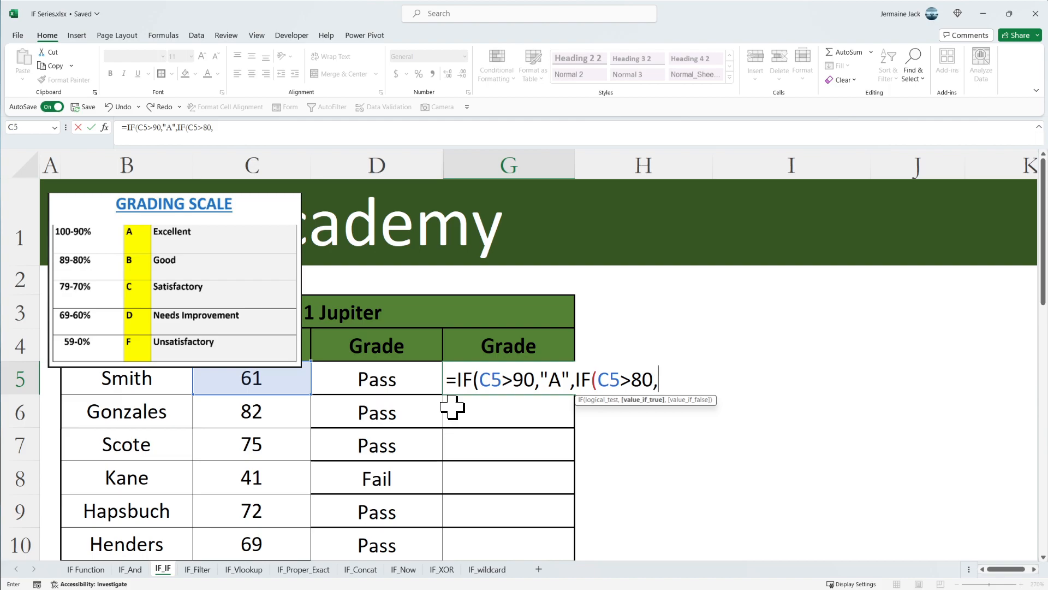
text("B",)
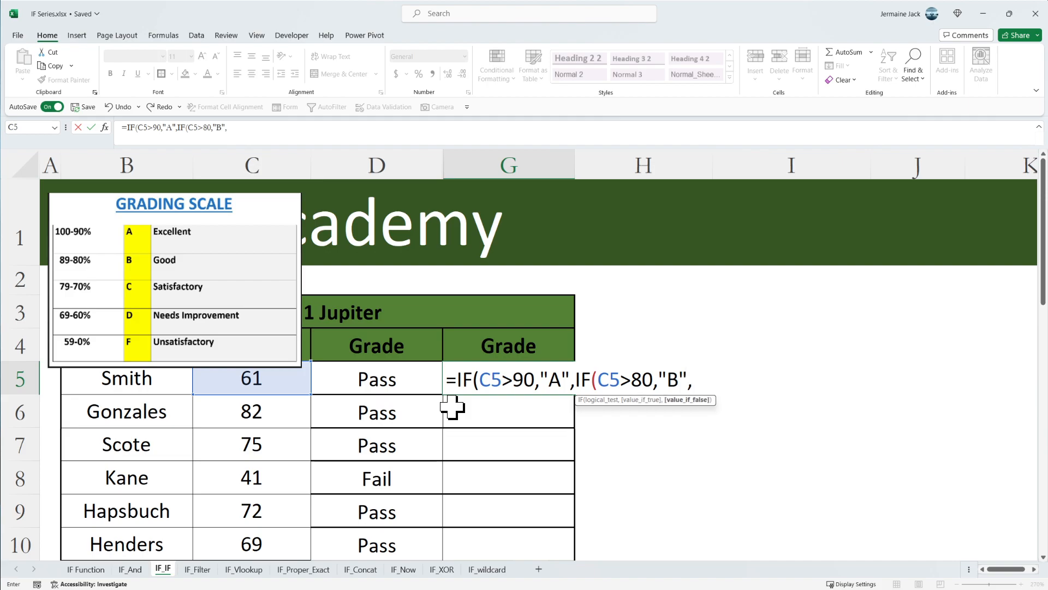
text(IF()
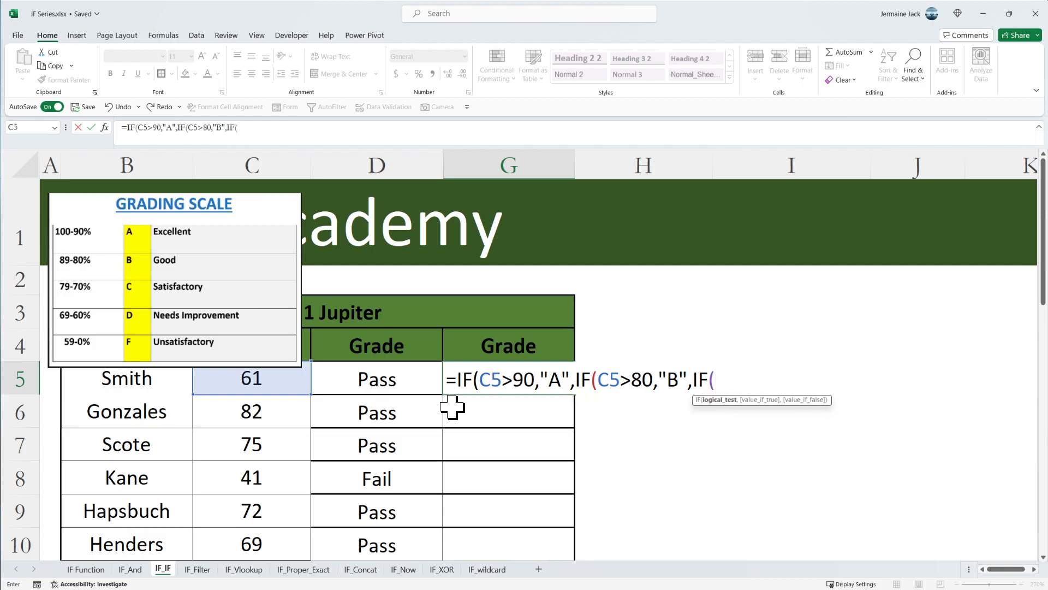
text(C5)
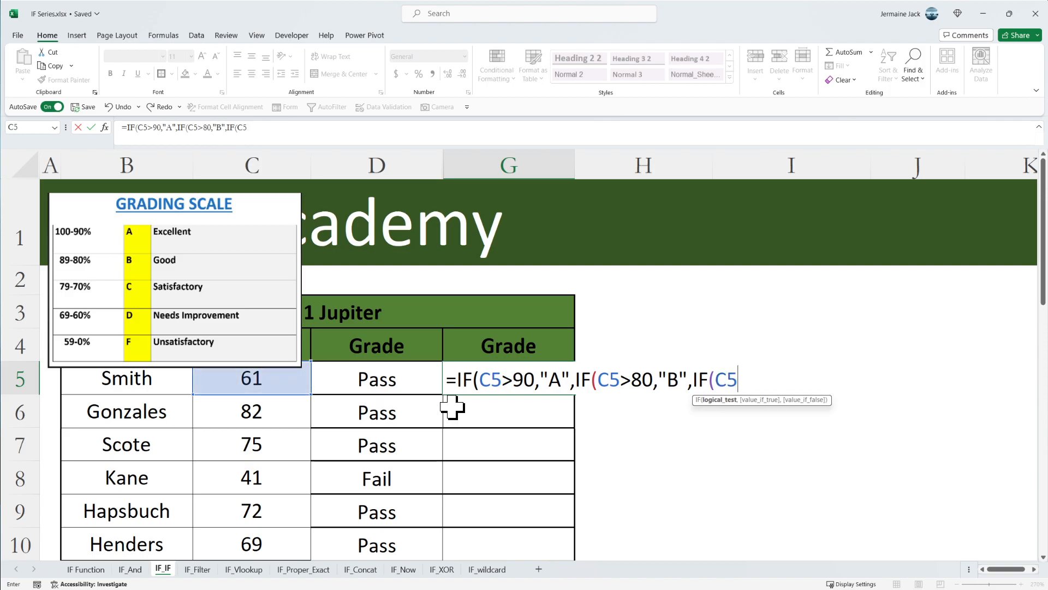
text(>70,)
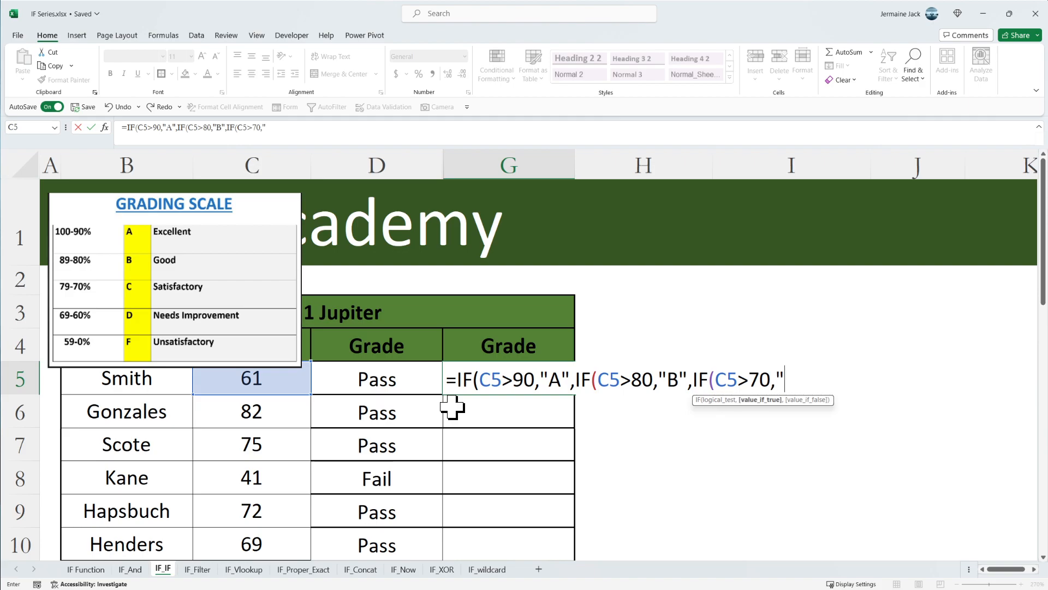
text("C",)
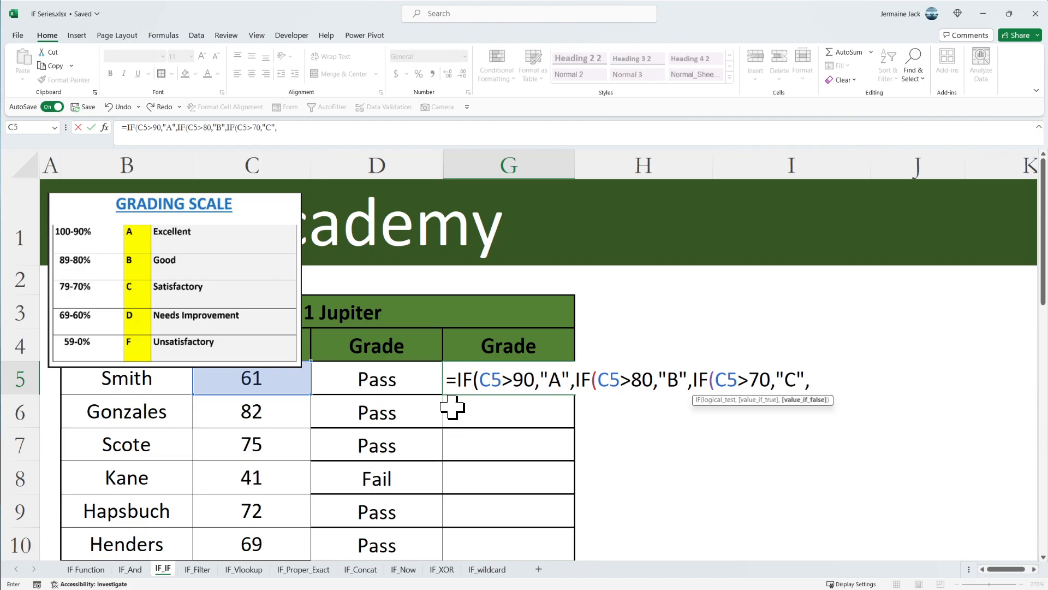
- Add the last nested test IF(C5>60,"D","F") to G5's formula, close all four parentheses and enter it
text(IF()
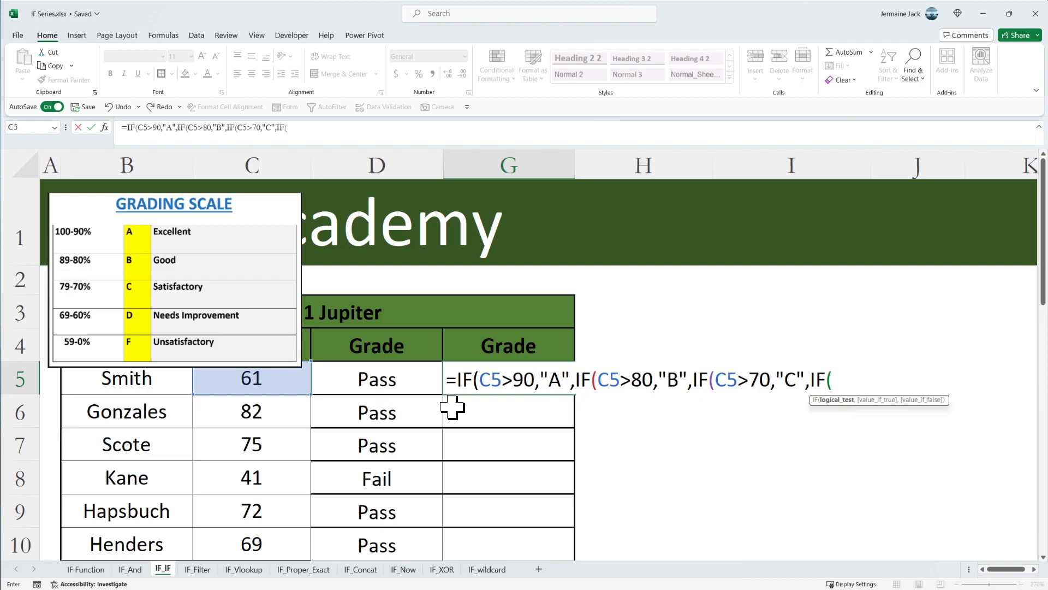
text(C)
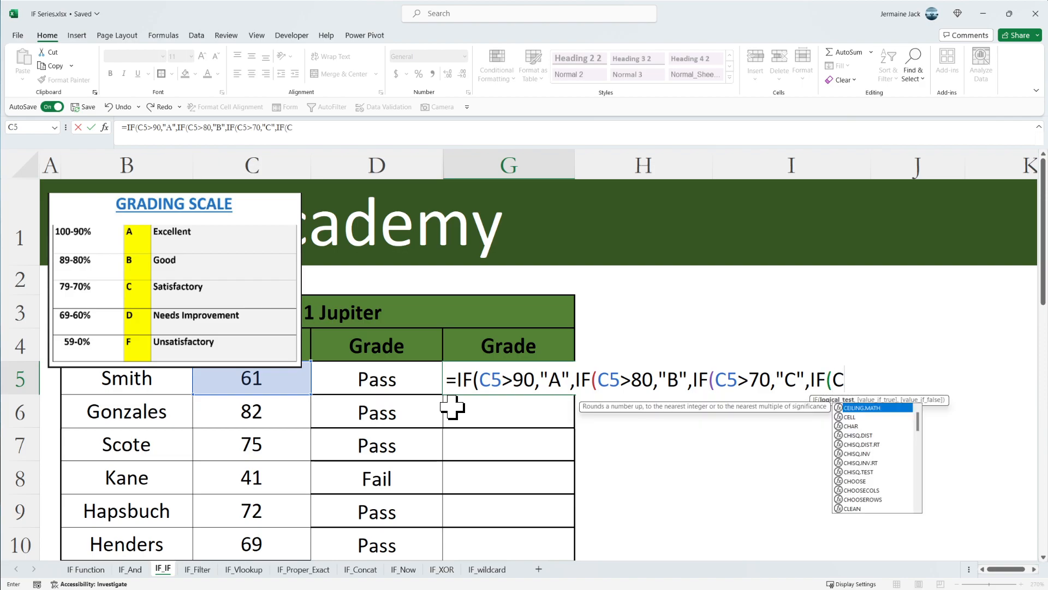
text(5)
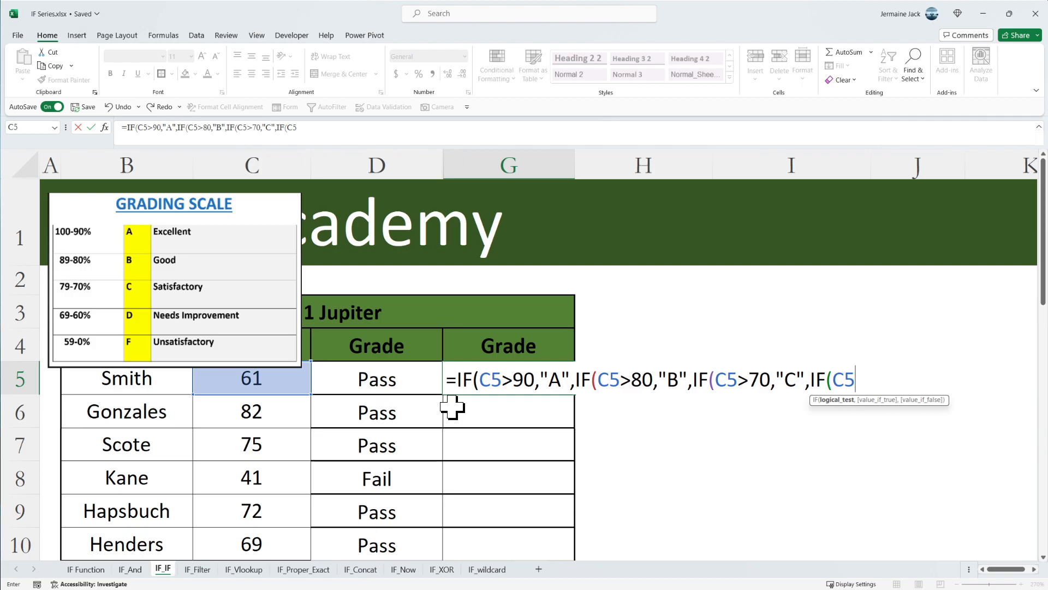
text(>60,)
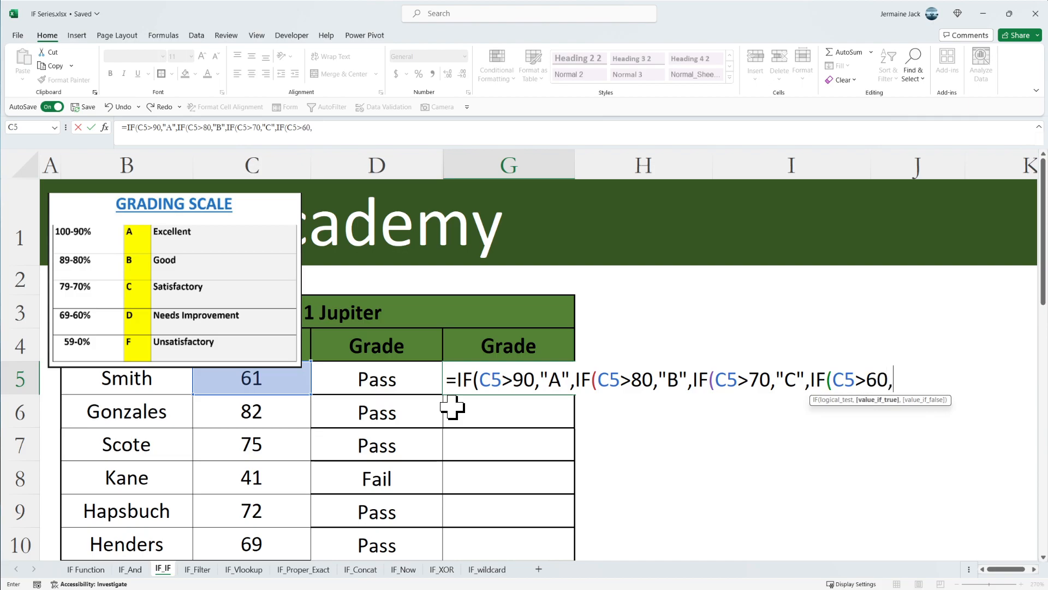
text("D","F)
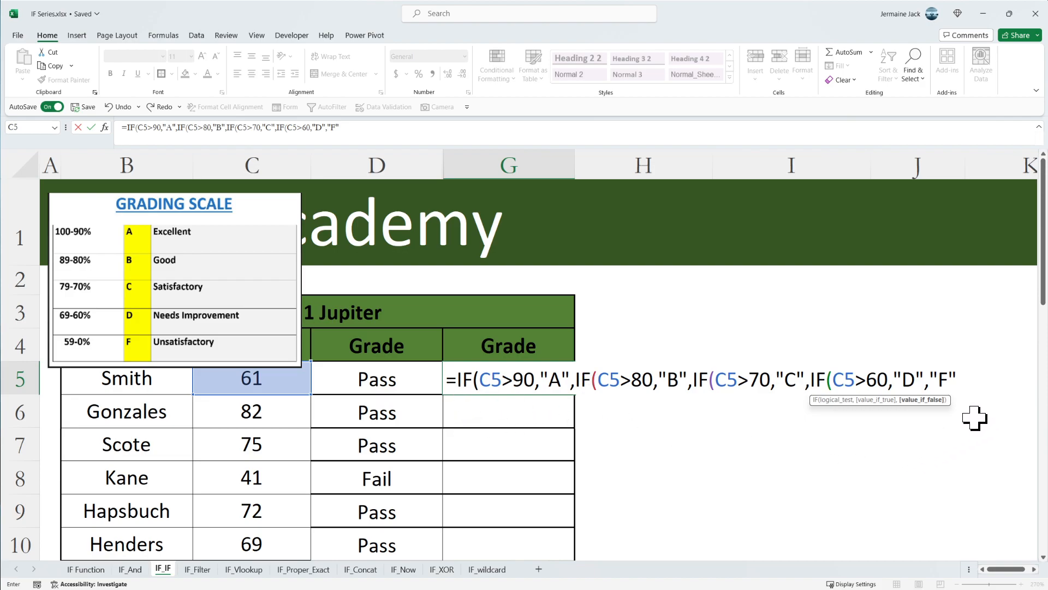
text())
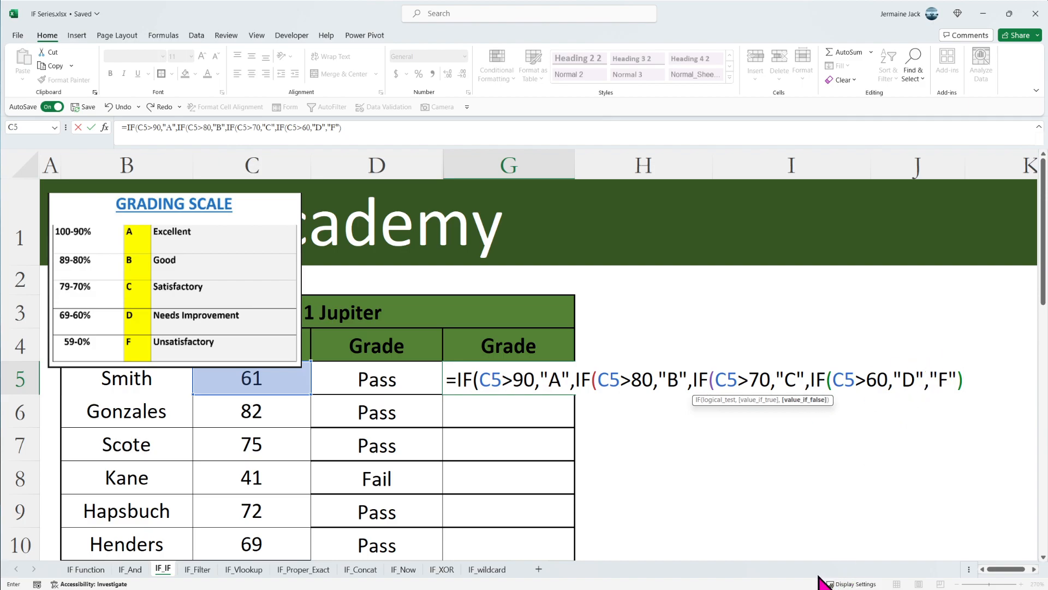
text())
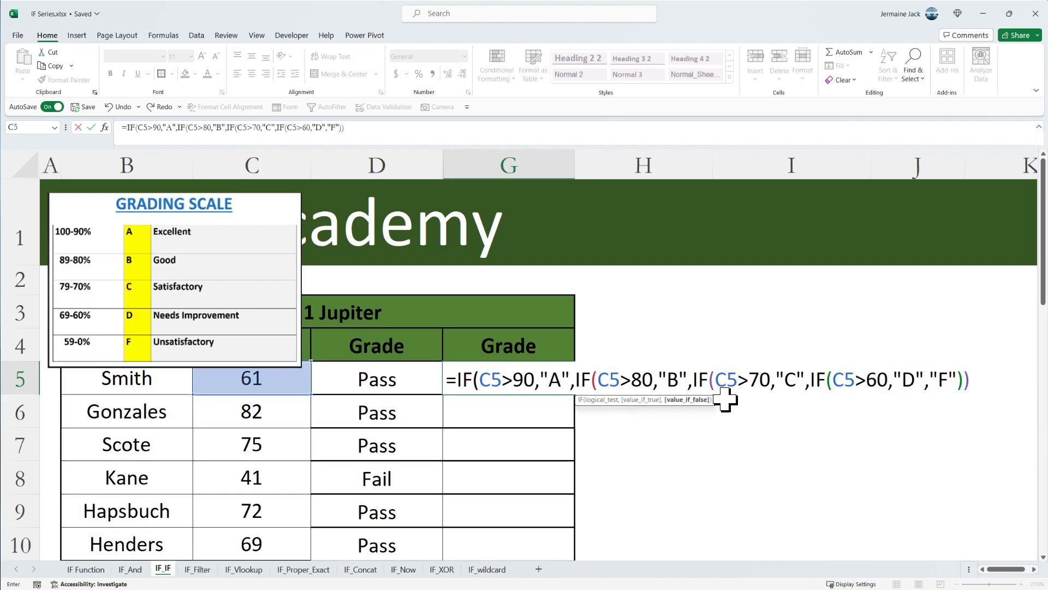
text())
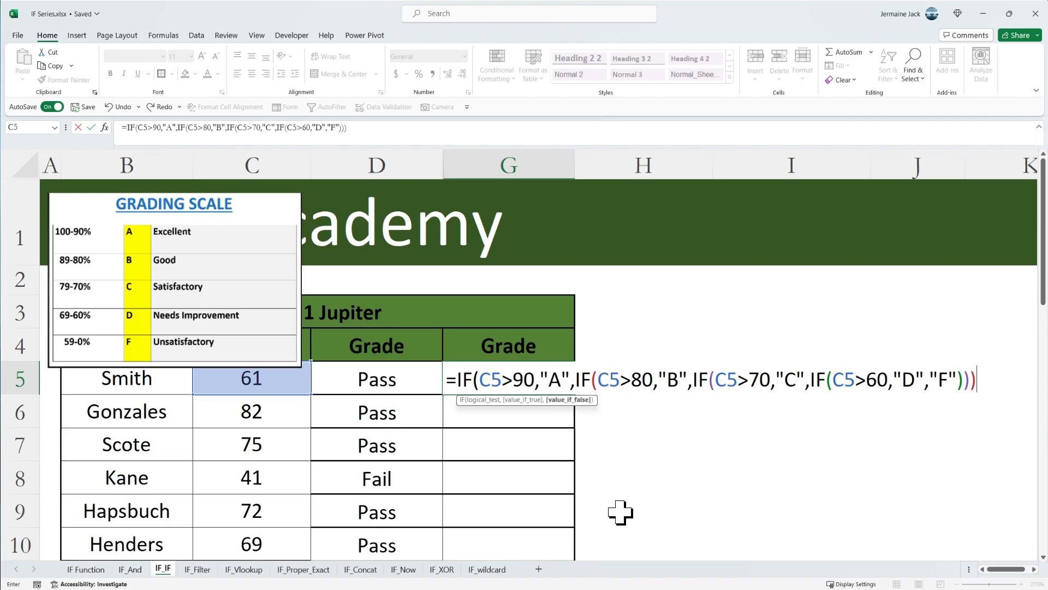
text())
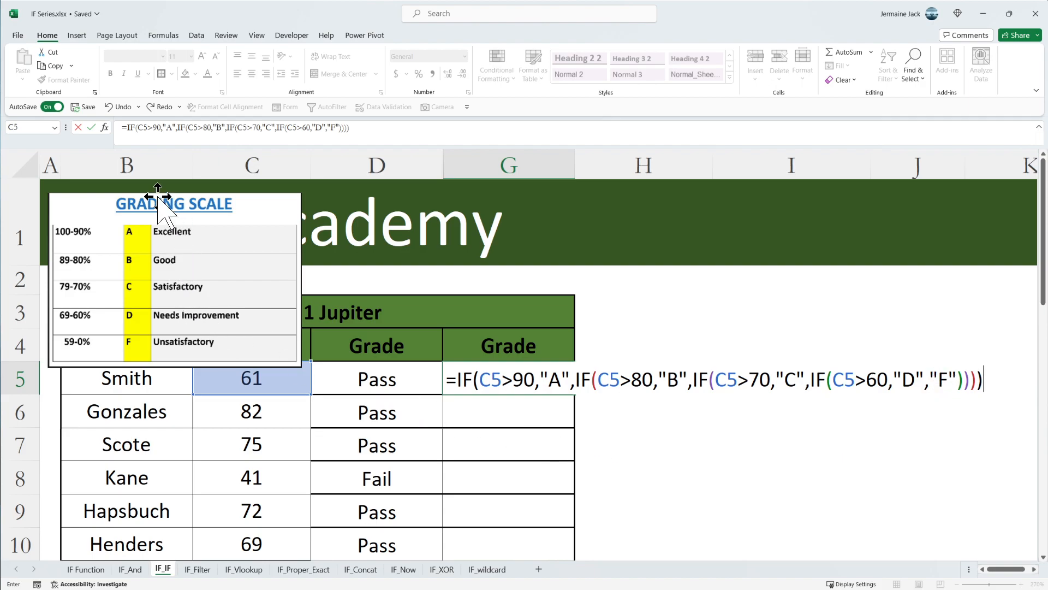
click(91, 127)
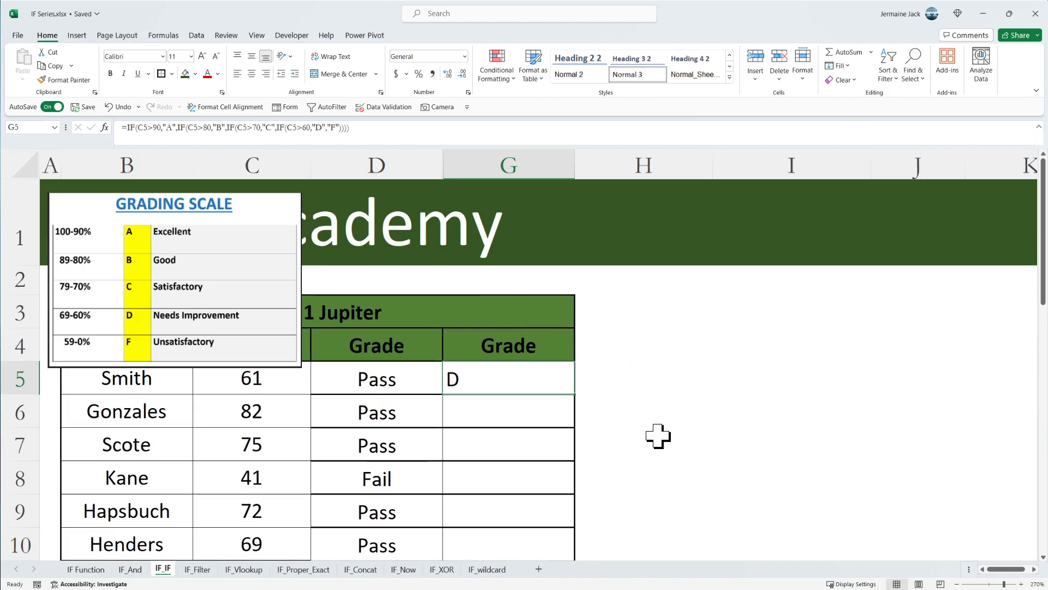
- Move the grading scale picture to columns H to J beside the table, and fill G5's formula down to G10
drag(206, 210, 802, 282)
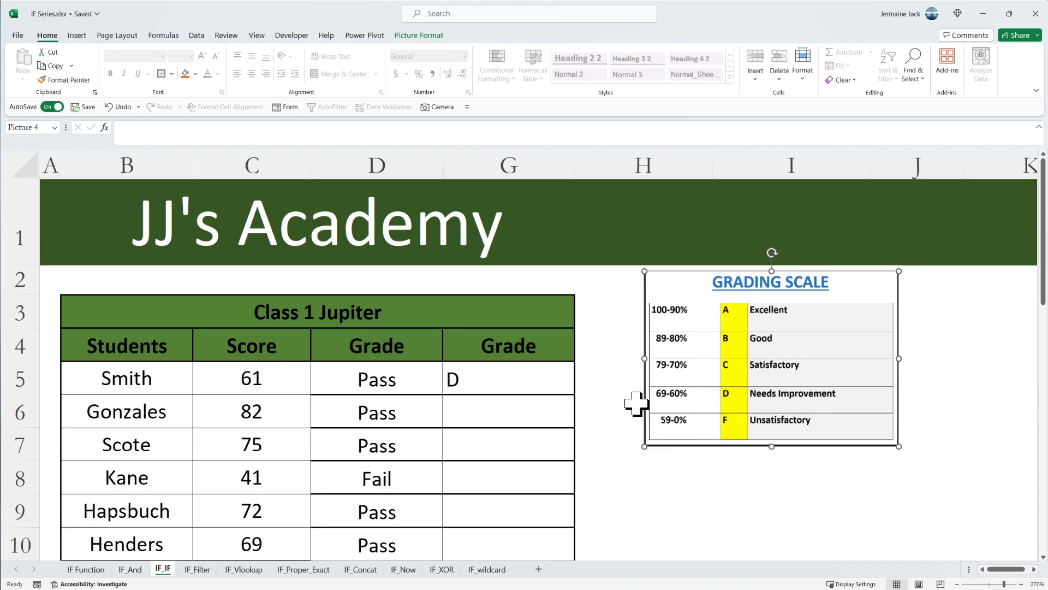
click(562, 378)
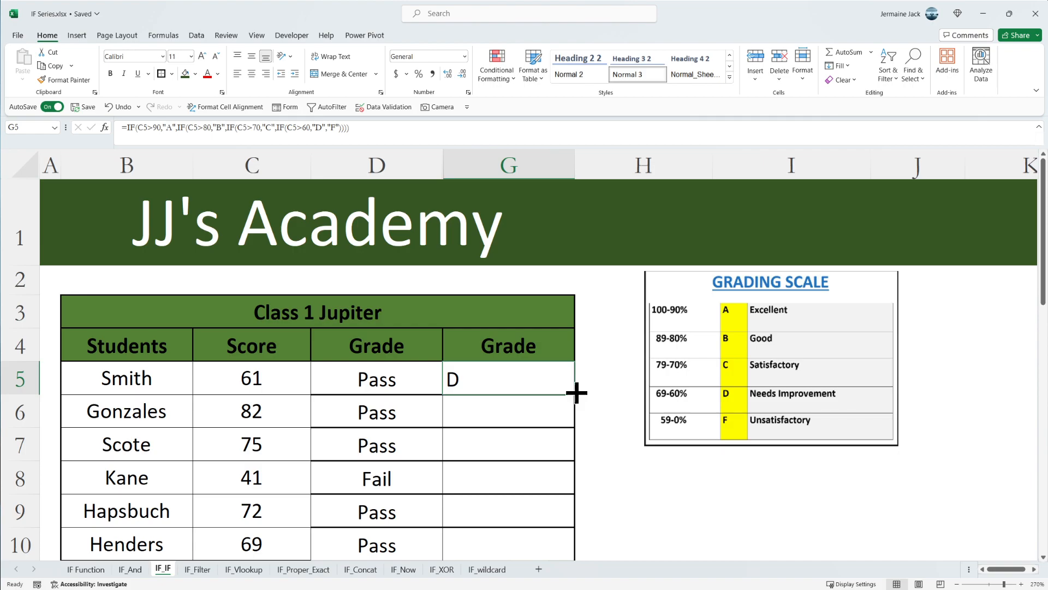
double_click(575, 392)
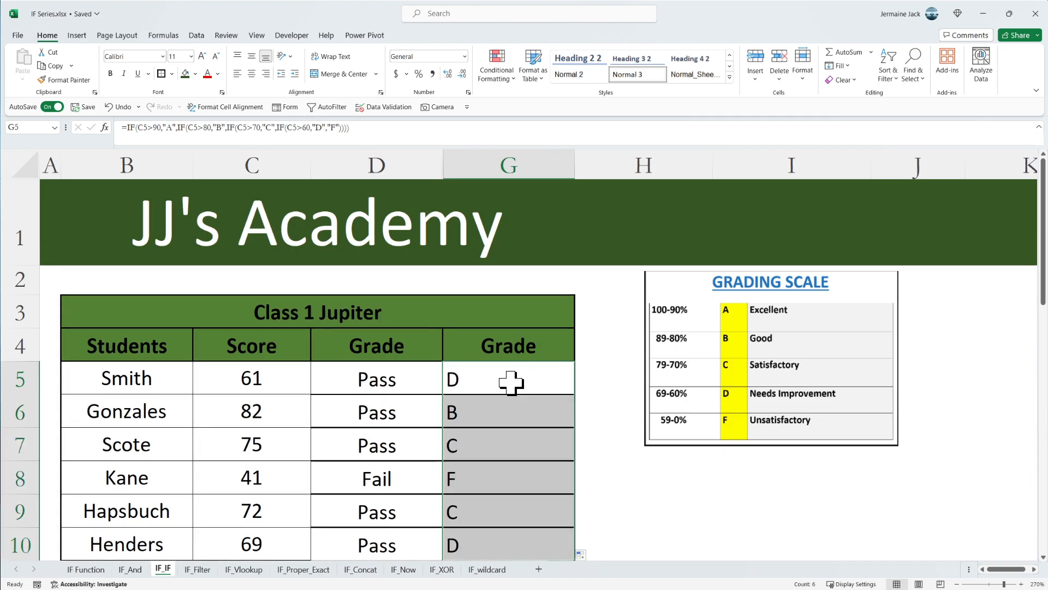
- Check the copied grade formulas in G6 and G10 against the scores and grading scale, ending at G5
click(533, 402)
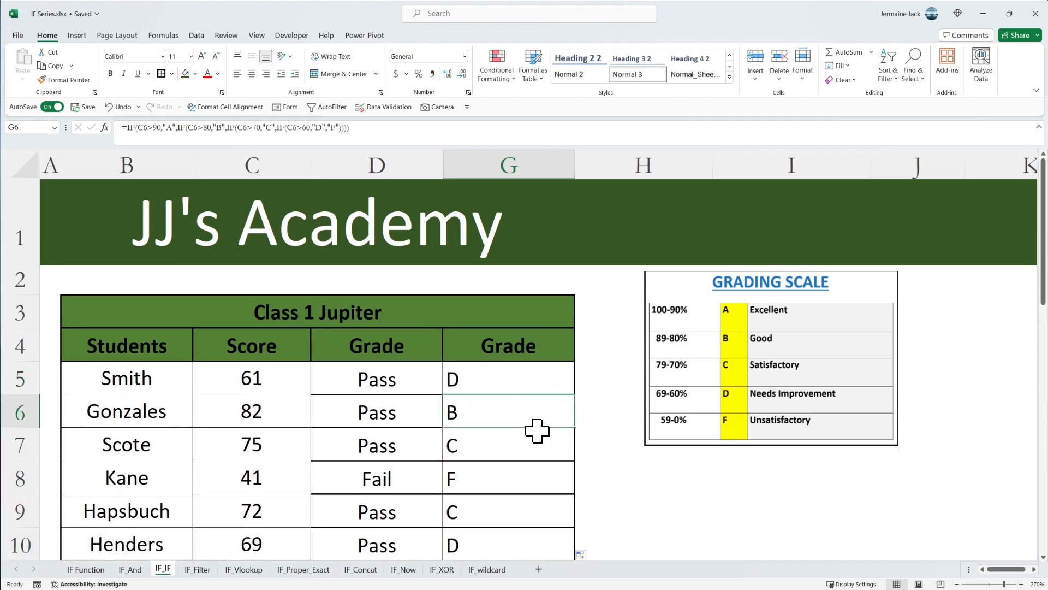
scroll(538, 432, down, 1)
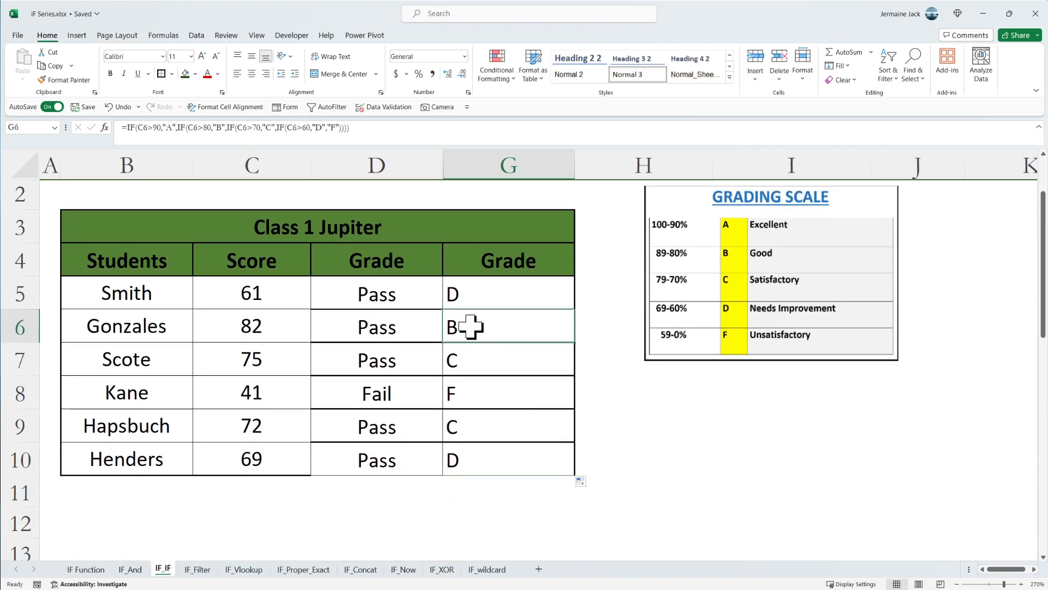
click(276, 453)
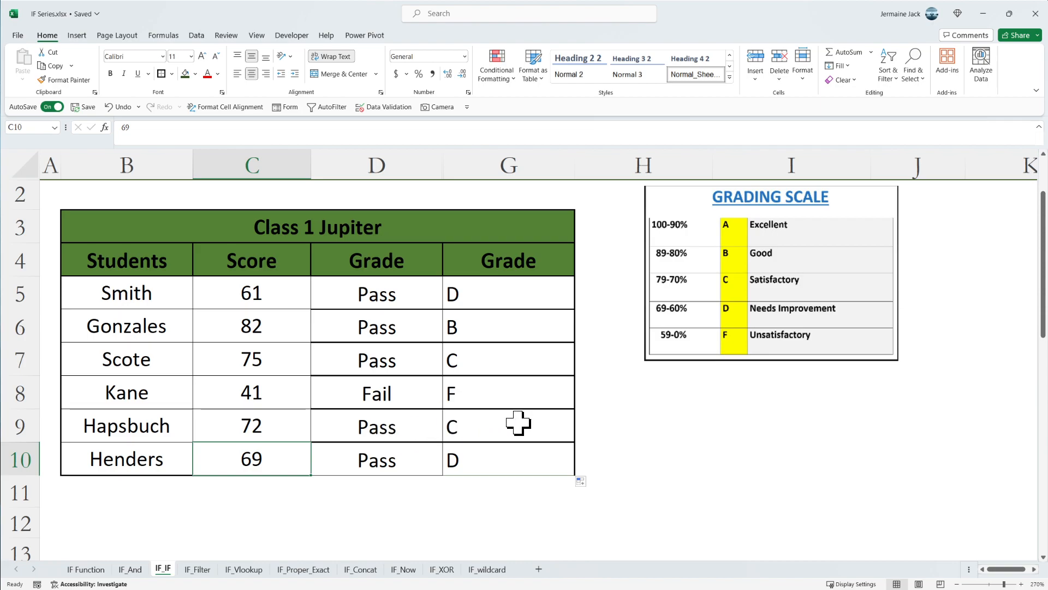
click(522, 458)
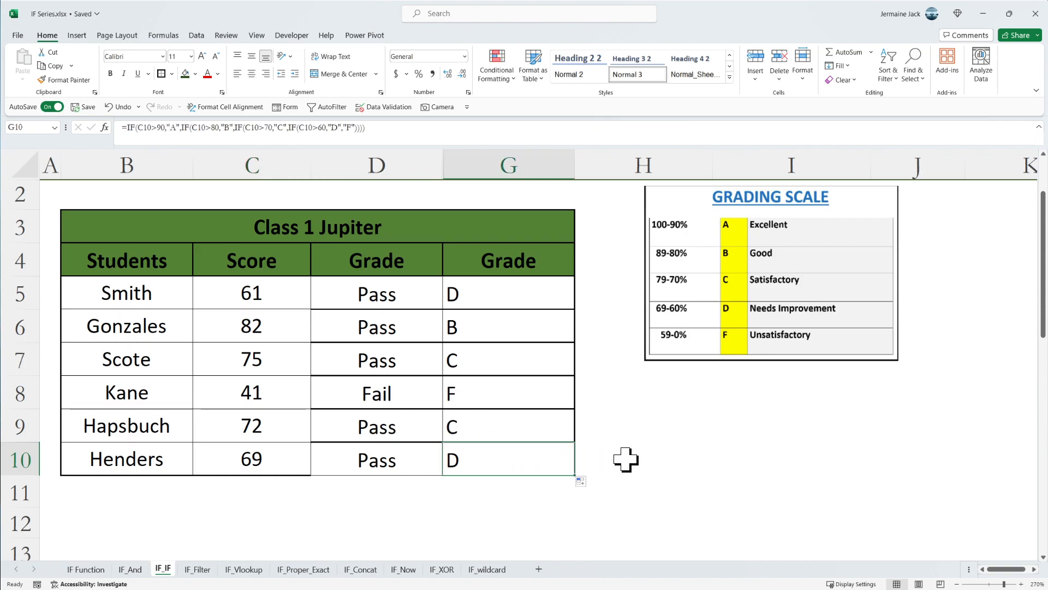
scroll(626, 459, up, 1)
click(541, 378)
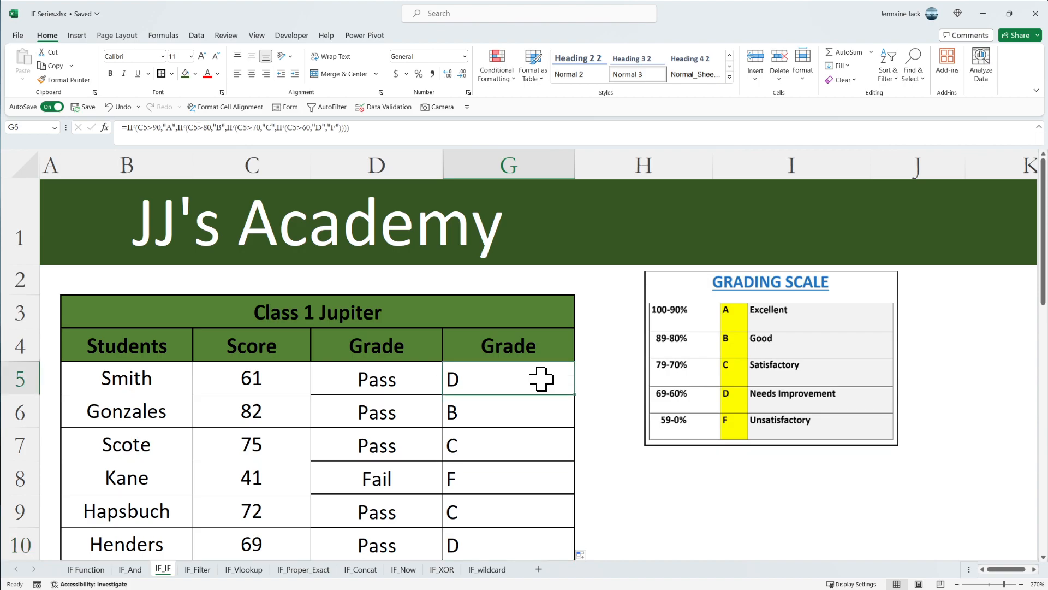